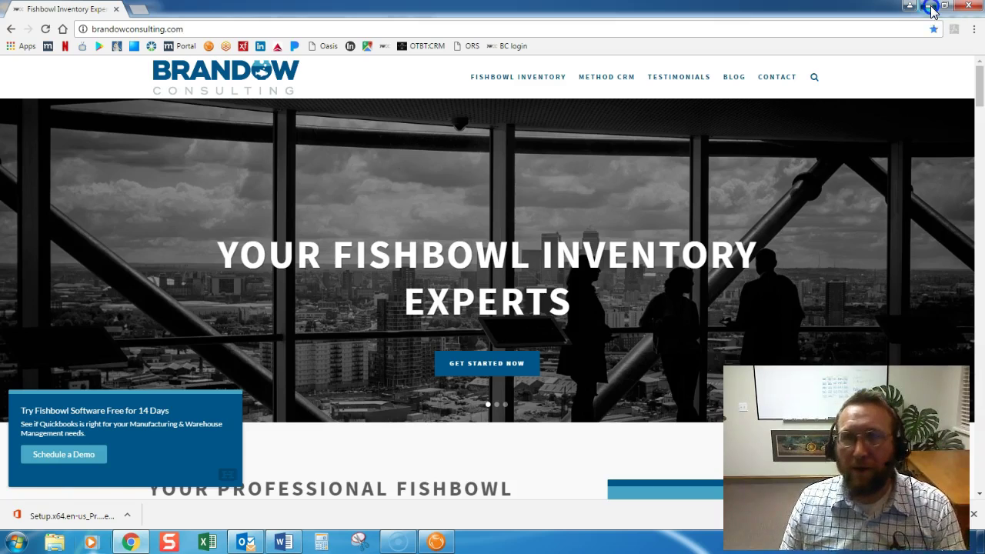
Step: Switch to Fishbowl and open the Sales Order Report from the company's Sales Order reports
left_click(928, 6)
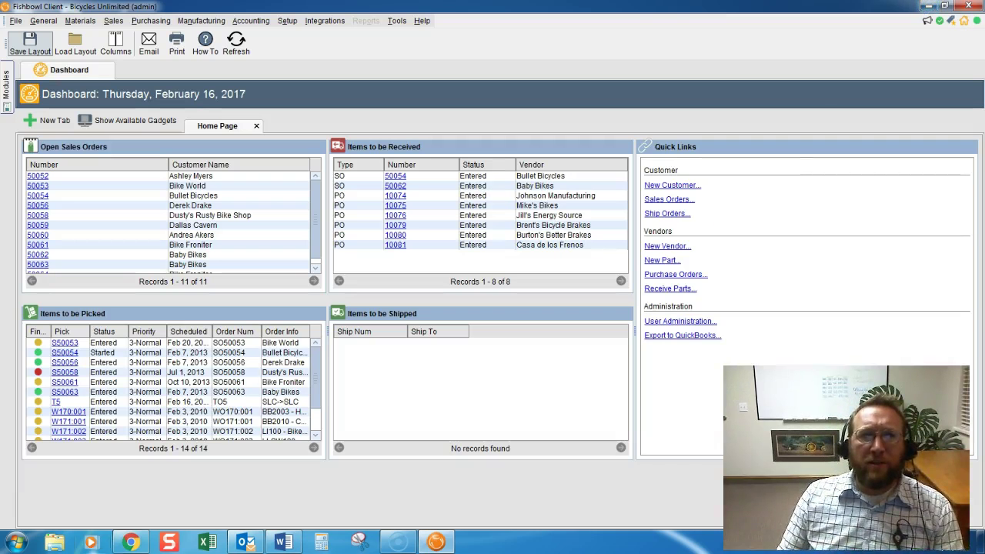
left_click(44, 22)
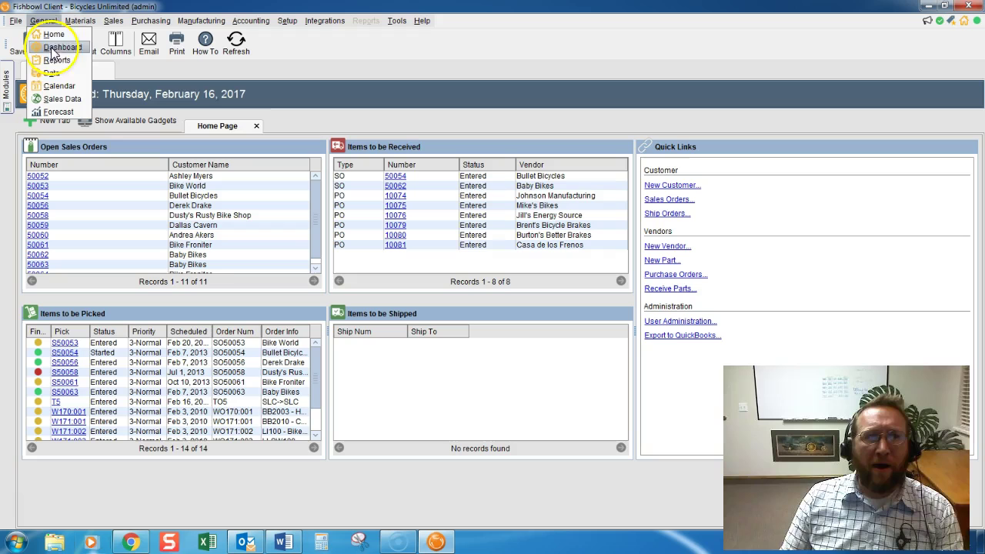
left_click(54, 60)
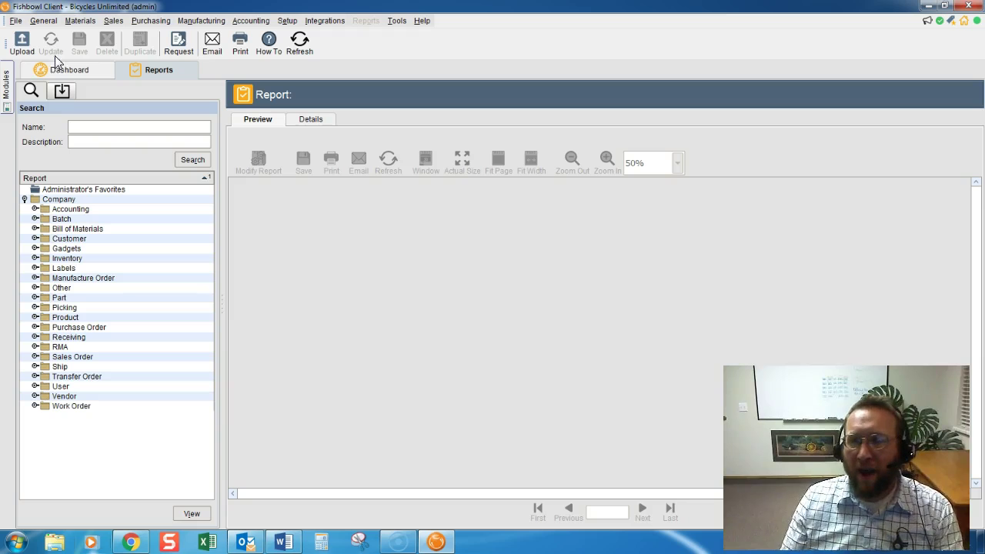
left_click(34, 357)
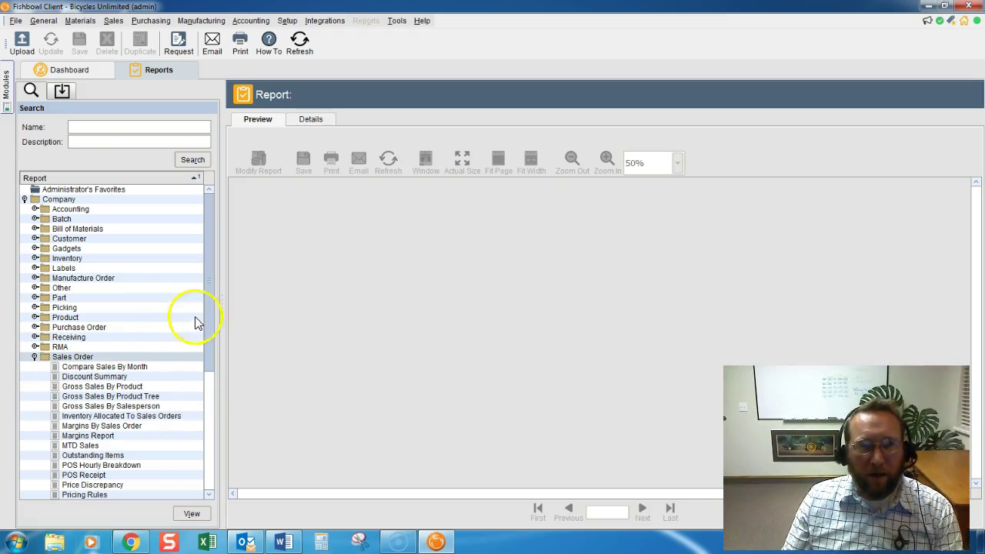
left_click_drag(214, 316, 208, 408)
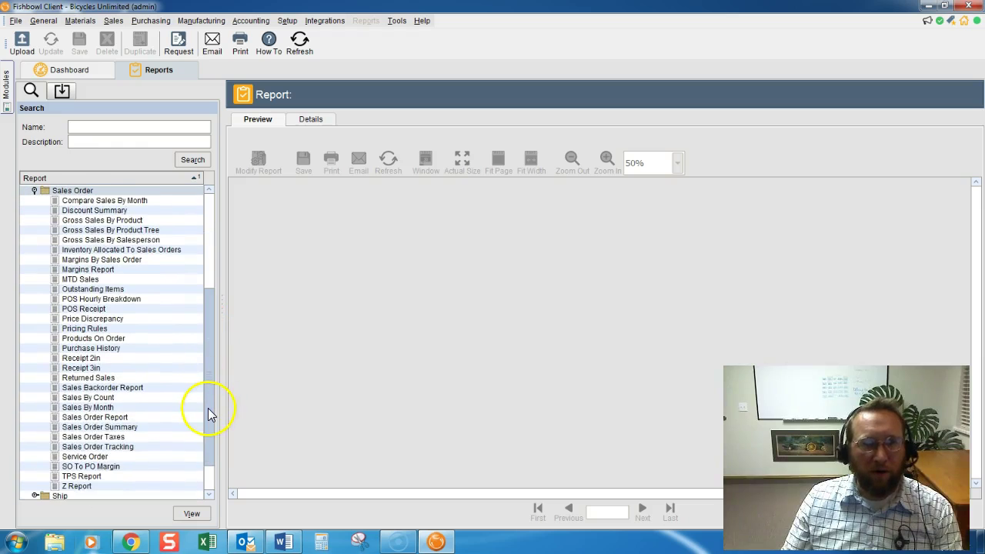
double_click(111, 417)
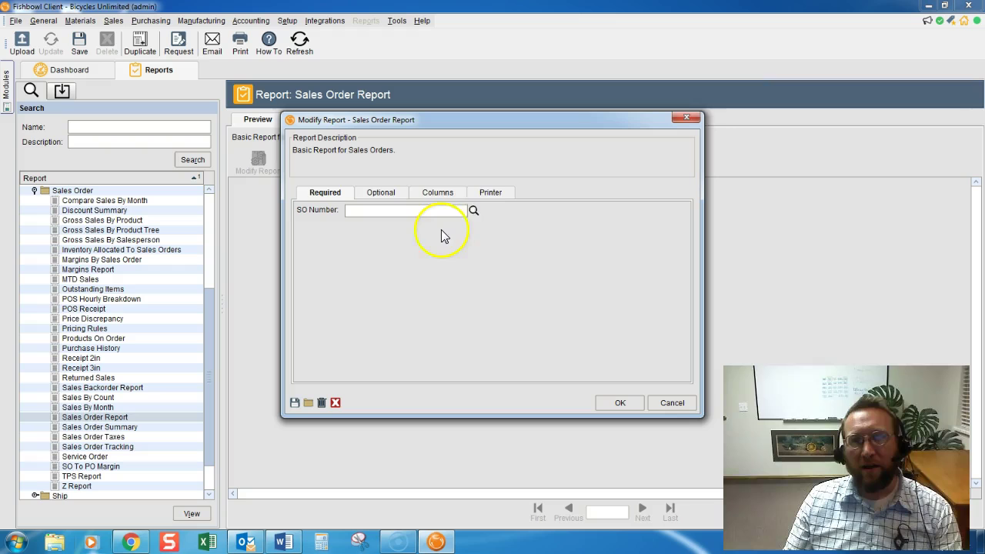
Step: Look up the open sales orders and choose the seventh one as the report's SO number
left_click(473, 211)
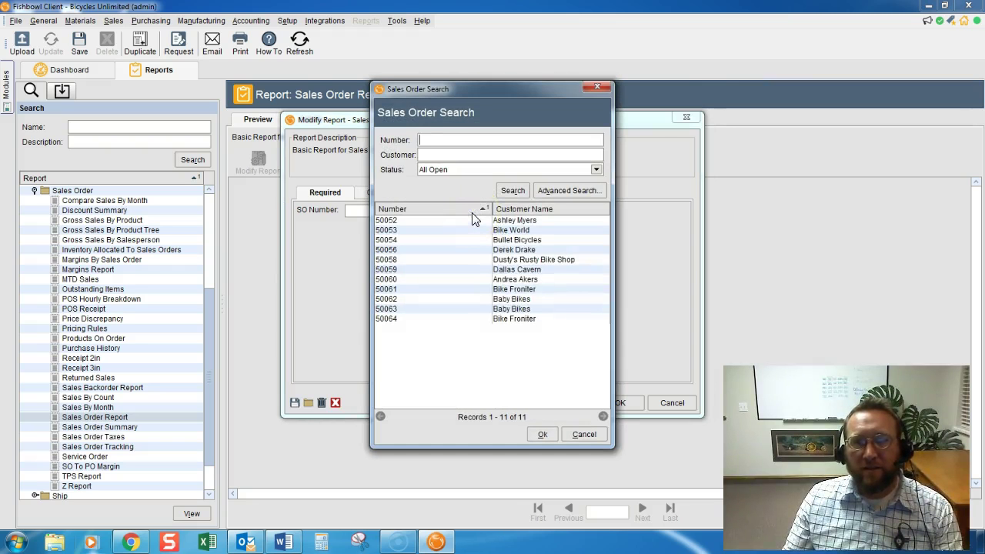
left_click(492, 280)
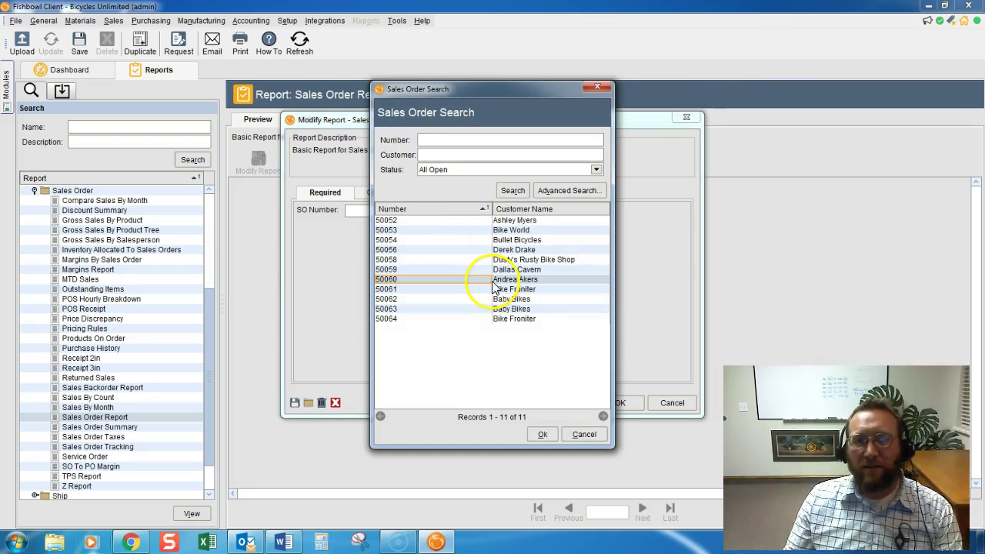
left_click(541, 434)
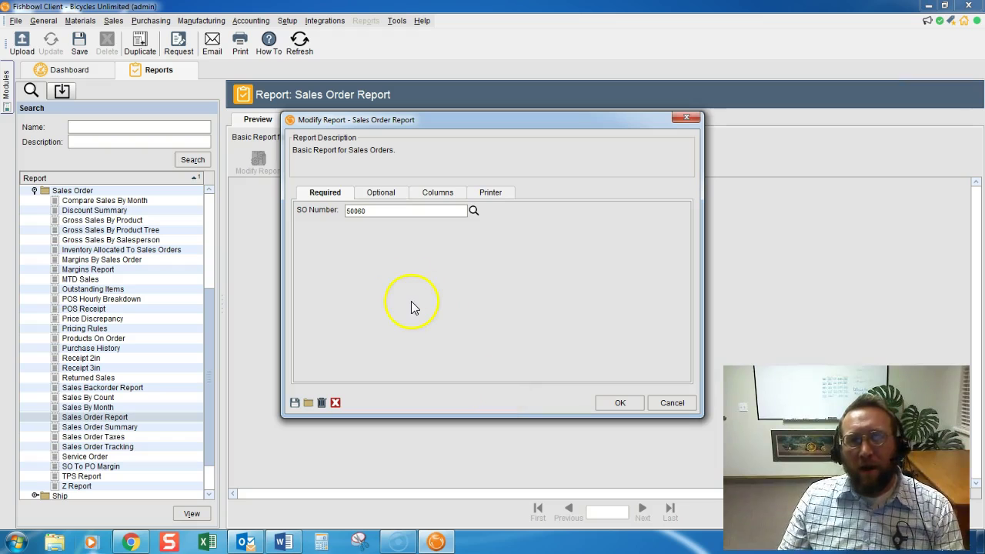
Step: Look over the Sales Order Report's optional and column settings, closing them without running the report
left_click(381, 196)
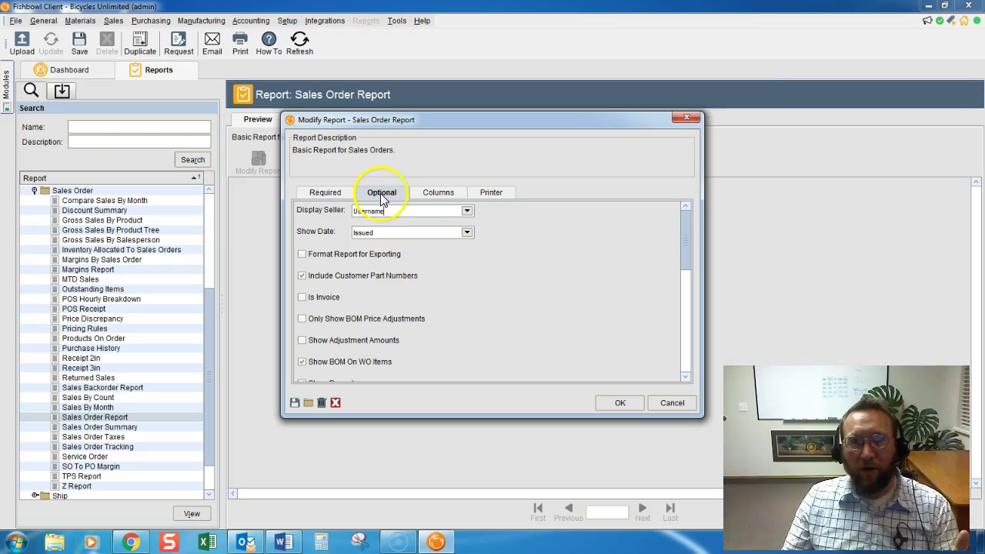
left_click(427, 194)
left_click(382, 197)
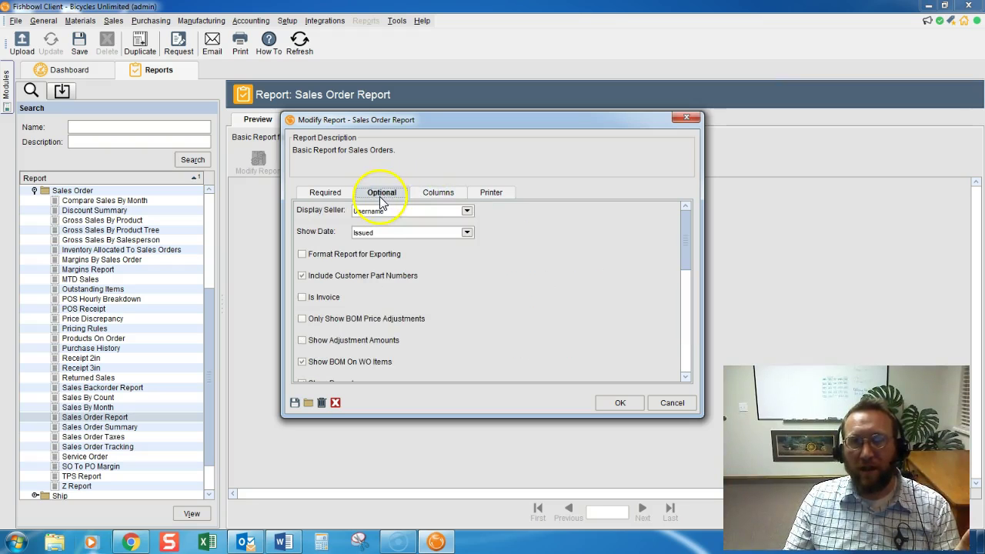
left_click(431, 193)
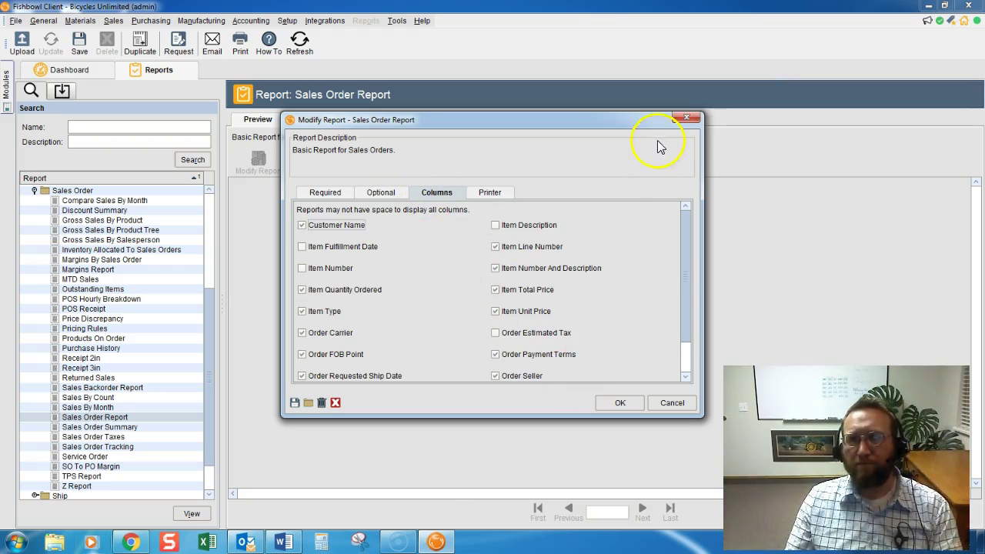
left_click(687, 118)
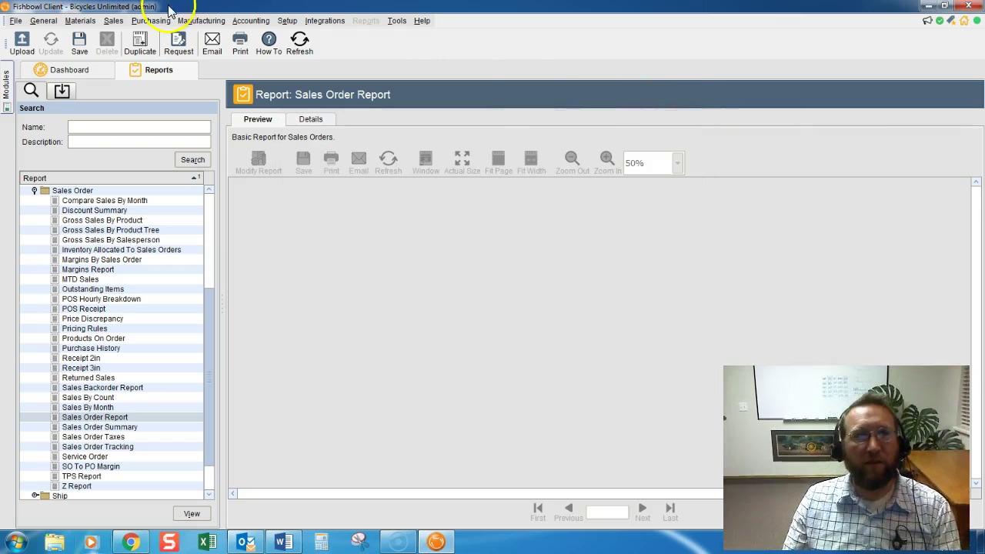
Step: Go to the Sales Order module and open the sixth order in the list of open orders
left_click(113, 20)
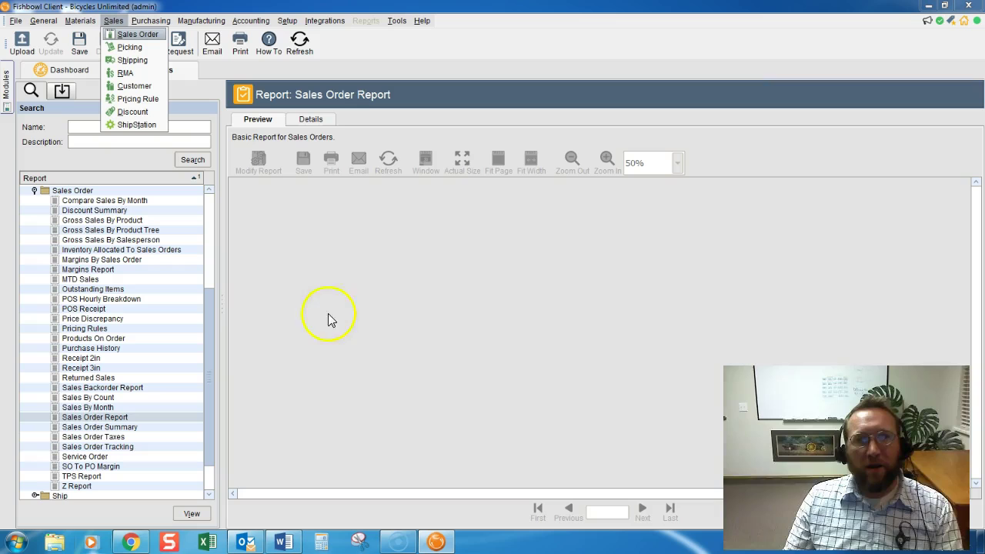
key("Return")
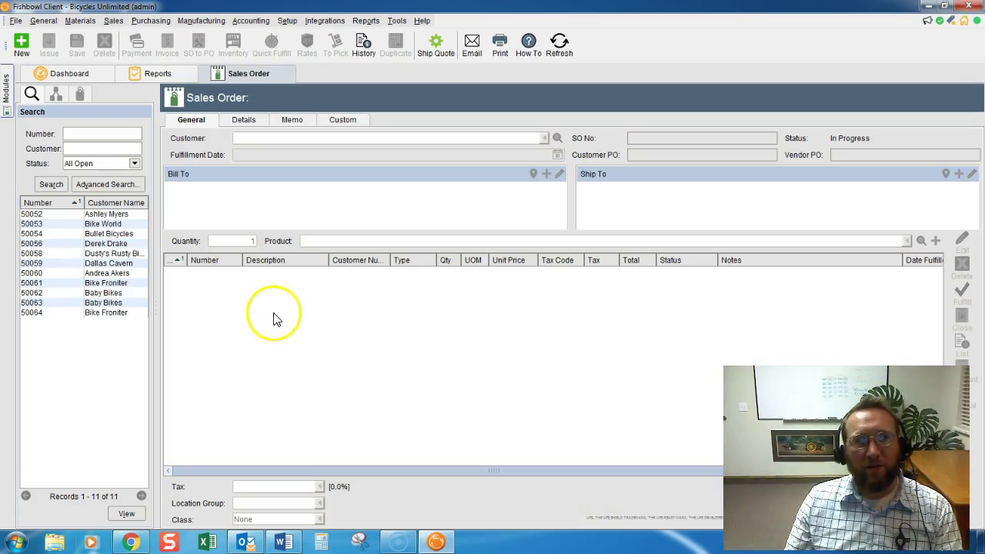
left_click(115, 264)
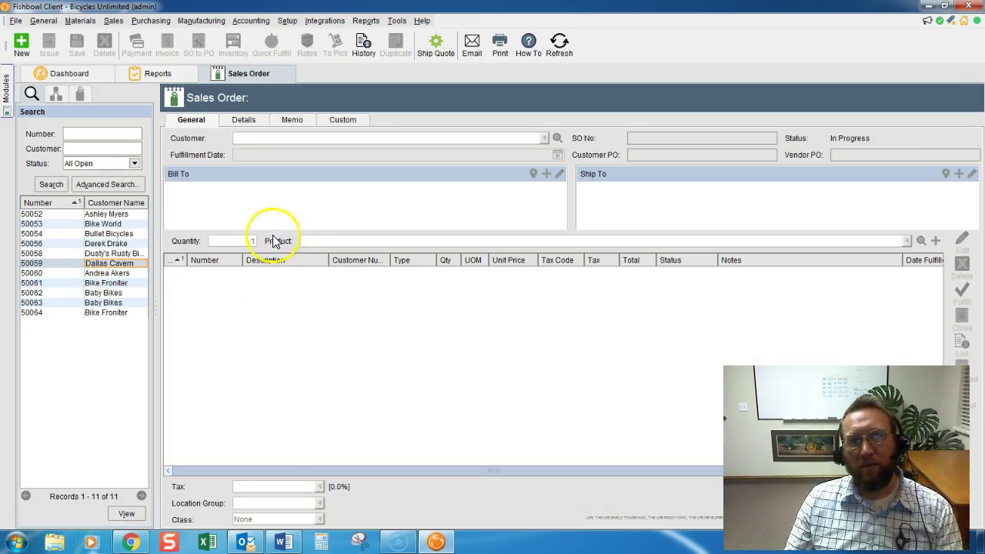
double_click(117, 264)
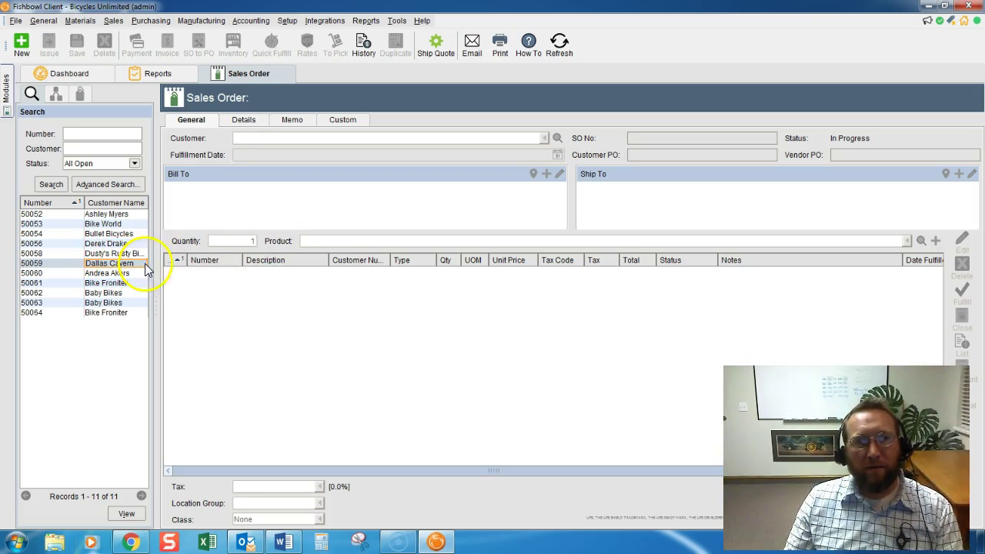
Step: Preview the order's printout in a maximized window and examine the raw goods under BB2004 - Custom Bike
left_click(16, 20)
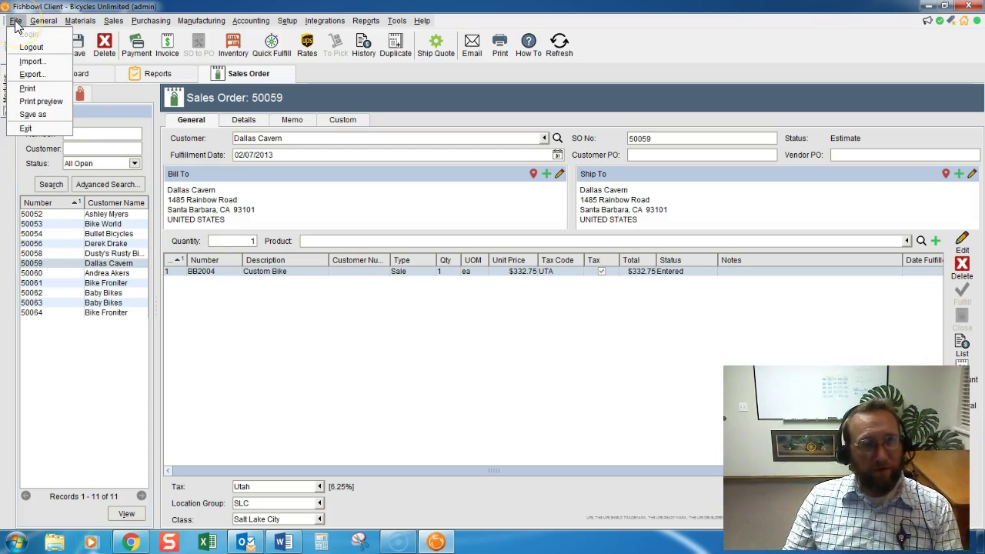
left_click(27, 102)
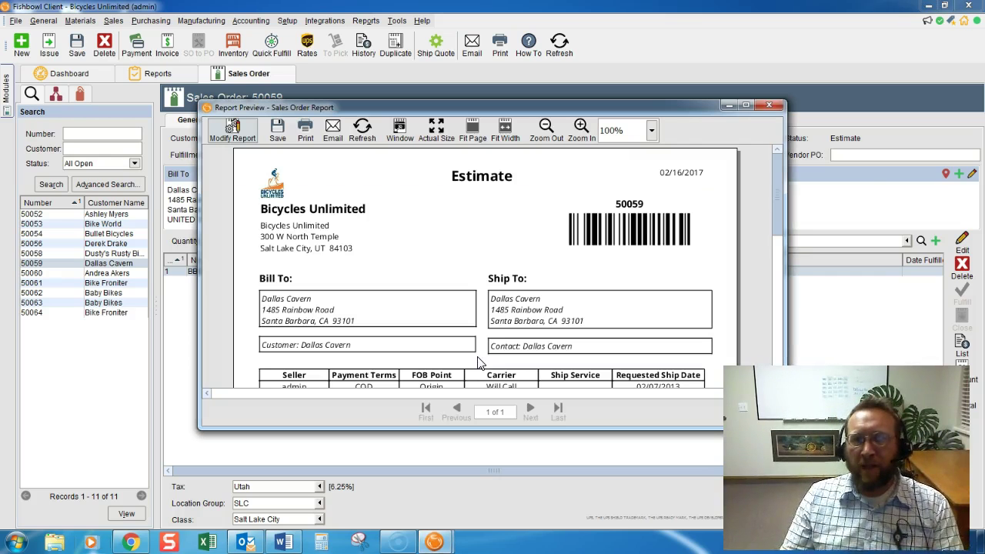
left_click(746, 104)
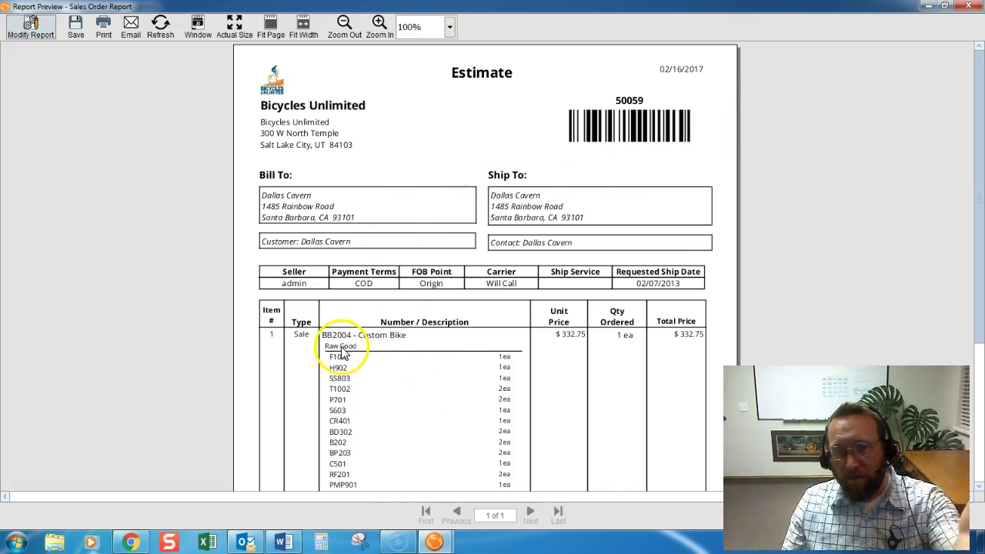
scroll(350, 389, "down", 3)
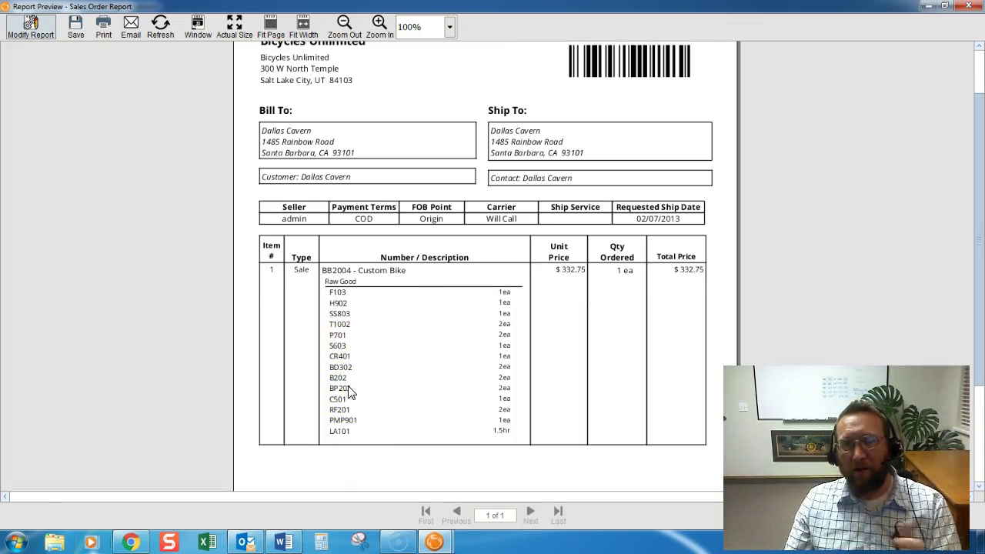
scroll(350, 393, "down", 2)
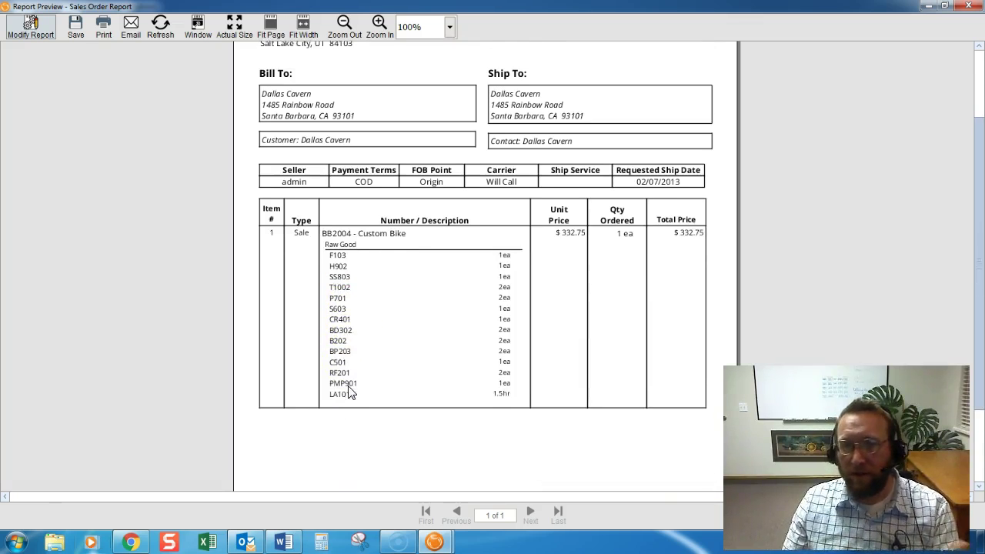
scroll(350, 393, "up", 2)
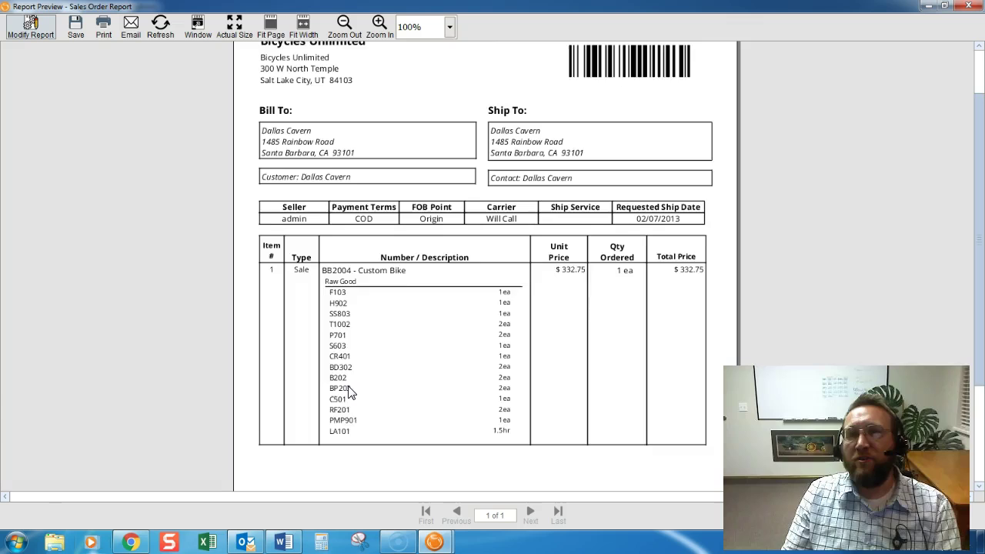
scroll(350, 392, "up", 3)
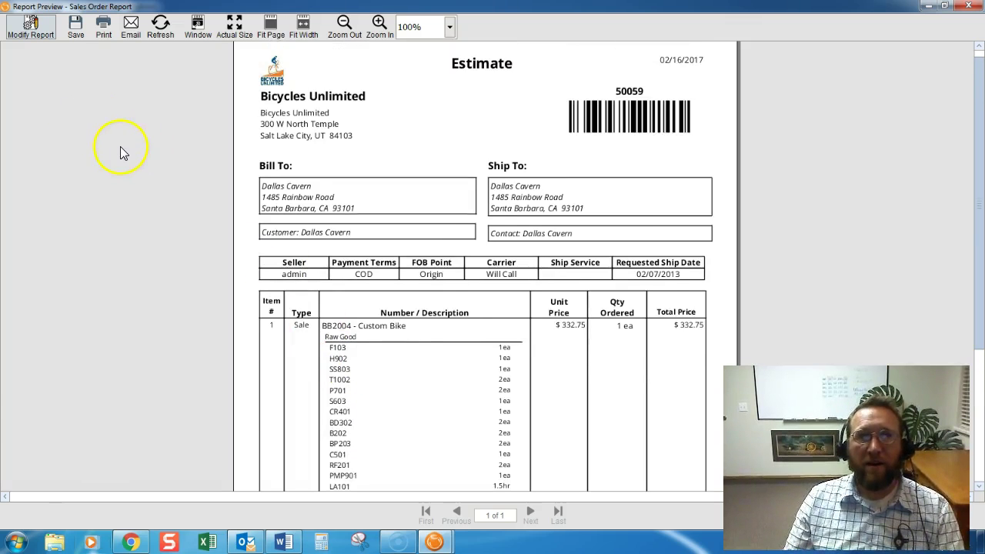
Step: Open the previewed report's settings and examine the optional ones, including the Show Date choices
left_click(30, 31)
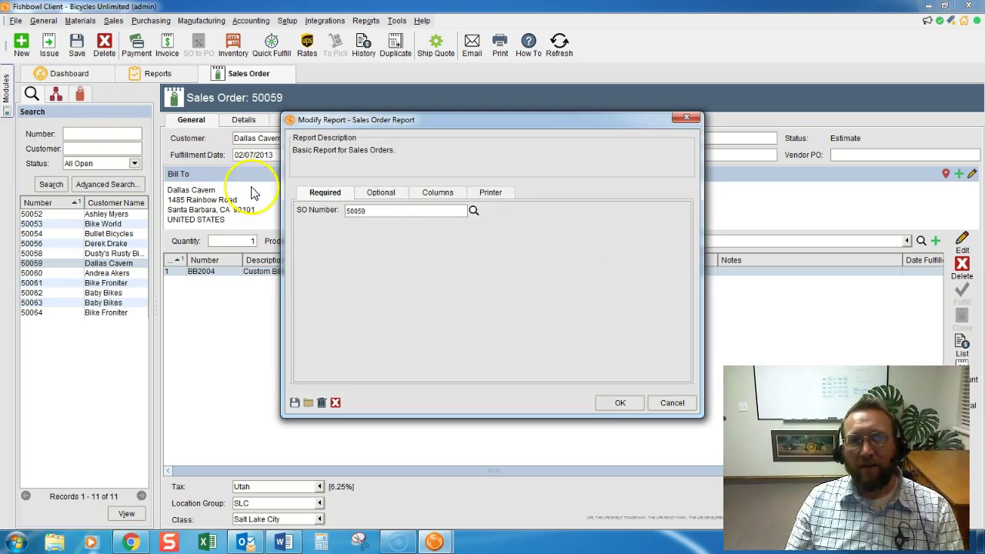
left_click(379, 196)
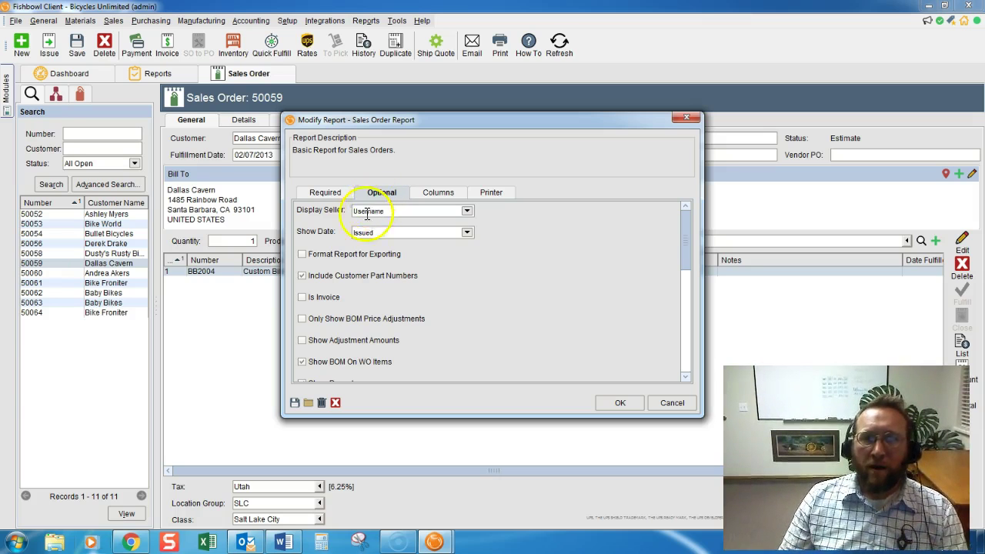
left_click(466, 232)
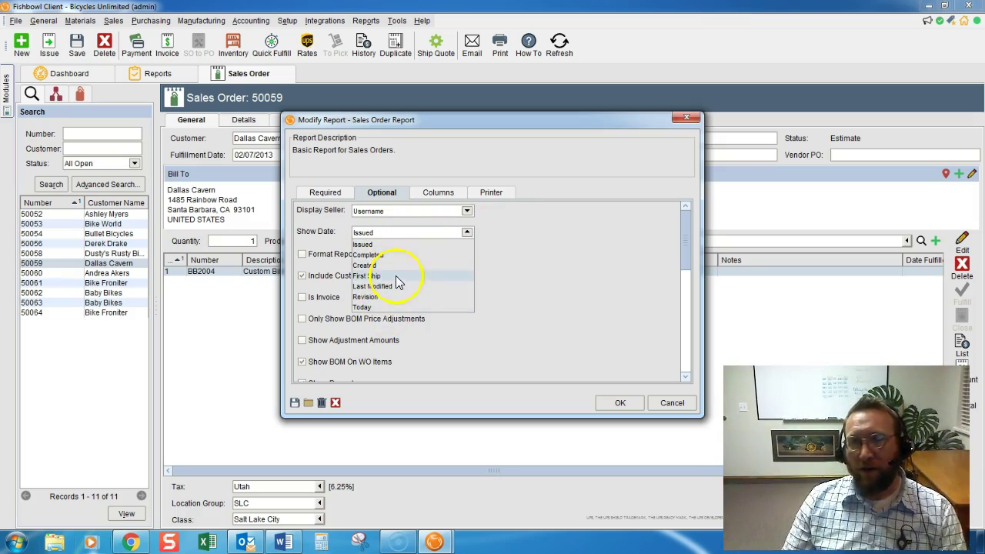
left_click(533, 286)
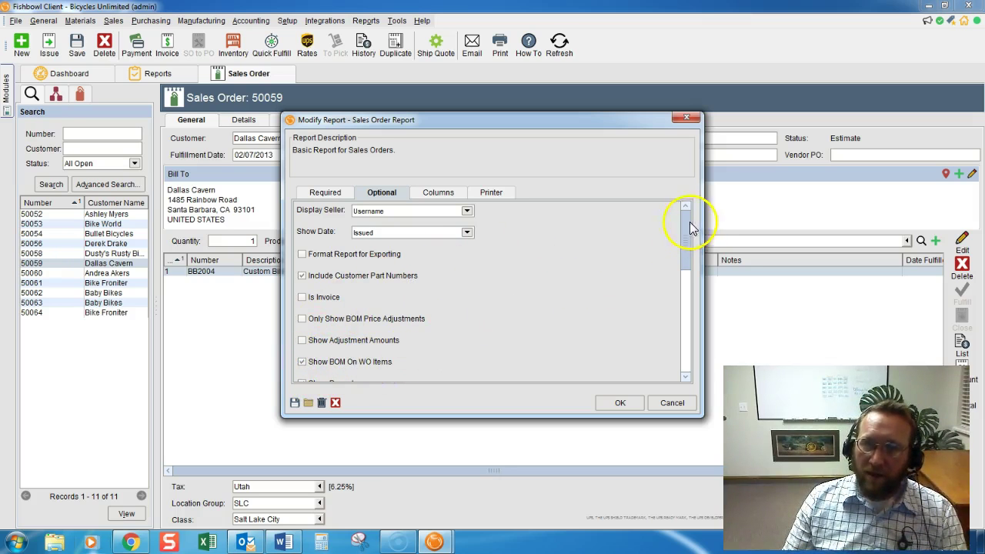
left_click_drag(683, 234, 689, 351)
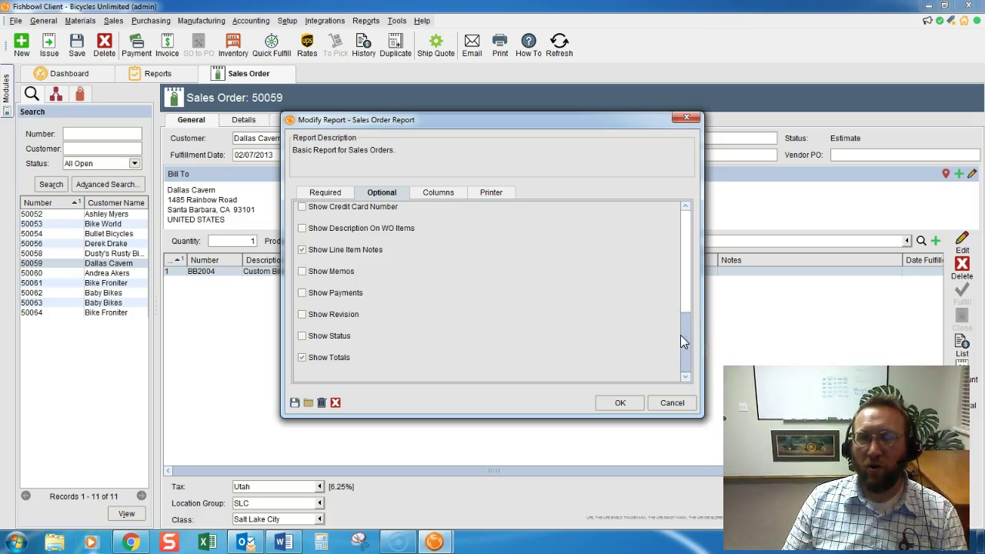
left_click_drag(680, 336, 680, 314)
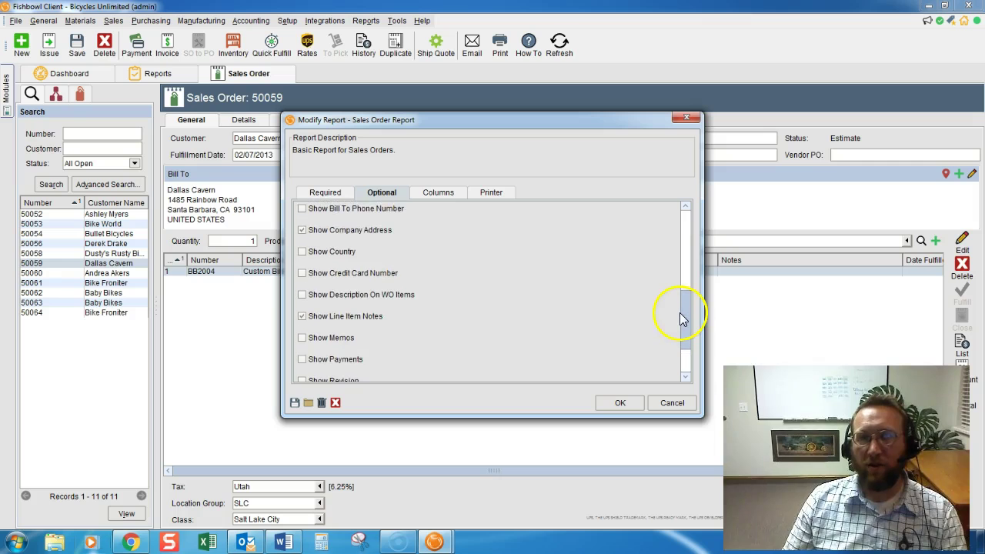
Step: Enable the Item Description and Item Number columns, disable Item Number And Description, and regenerate the report
left_click(430, 193)
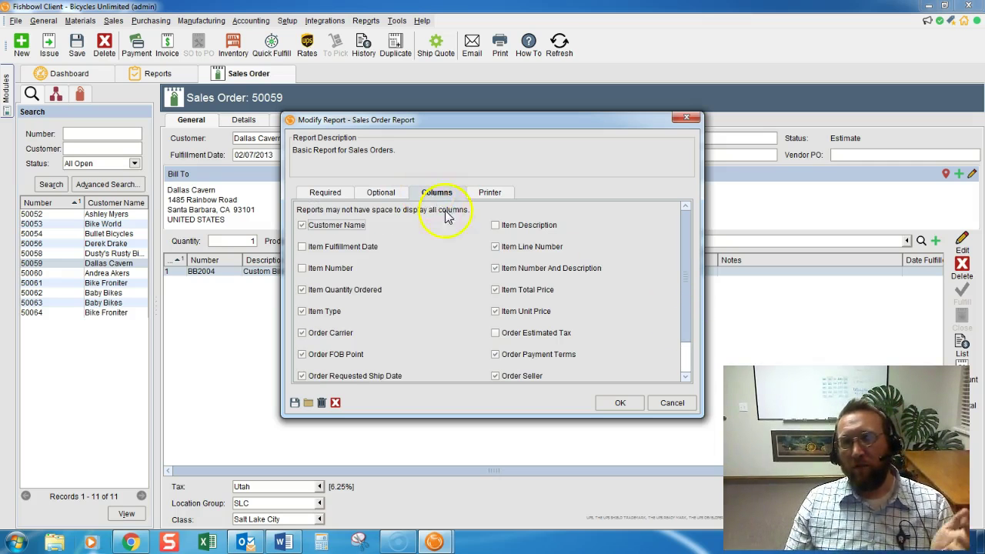
mouse_move(688, 253)
left_mouse_down()
mouse_move(689, 277)
mouse_move(684, 239)
mouse_move(681, 251)
left_mouse_up()
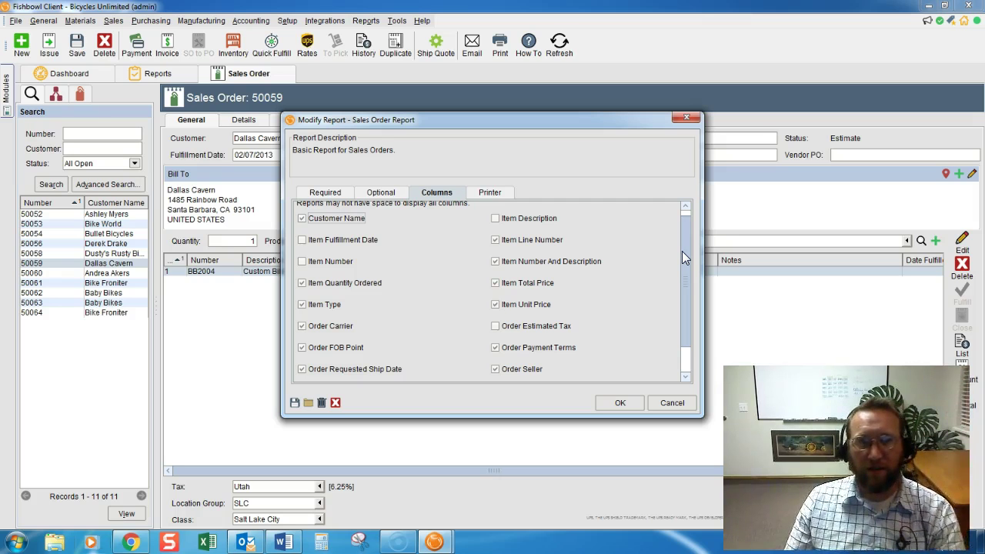
left_click_drag(681, 251, 498, 252)
left_click(496, 247)
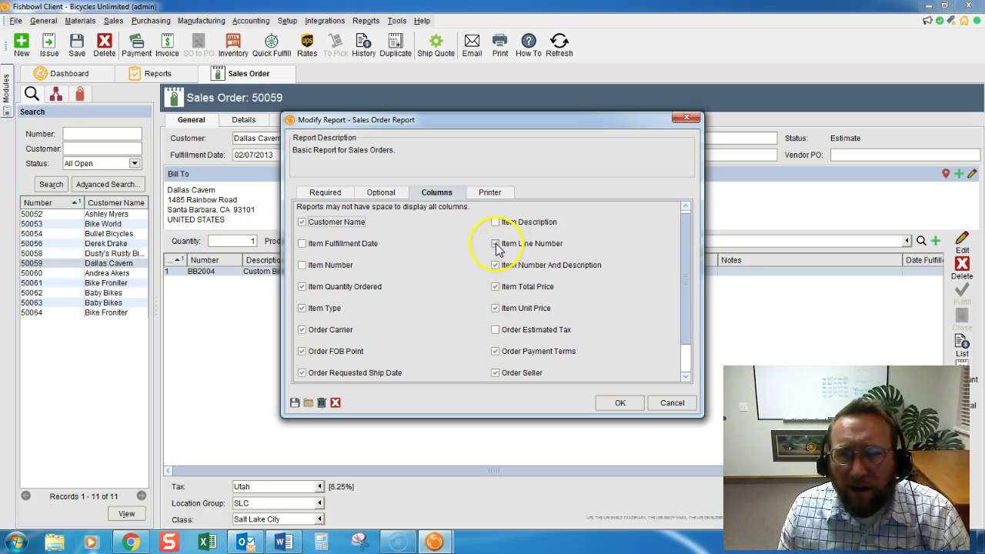
left_click(496, 244)
left_click(496, 221)
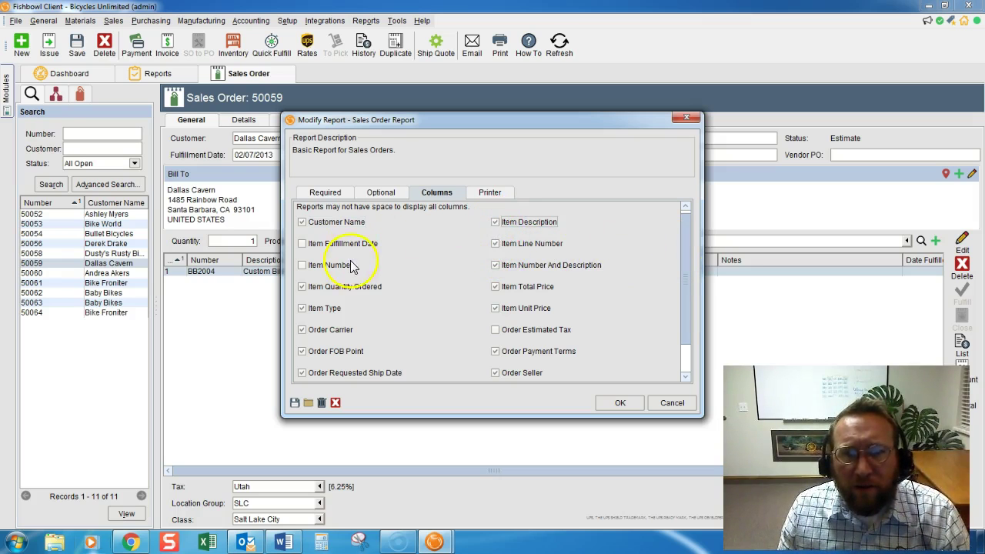
left_click(301, 264)
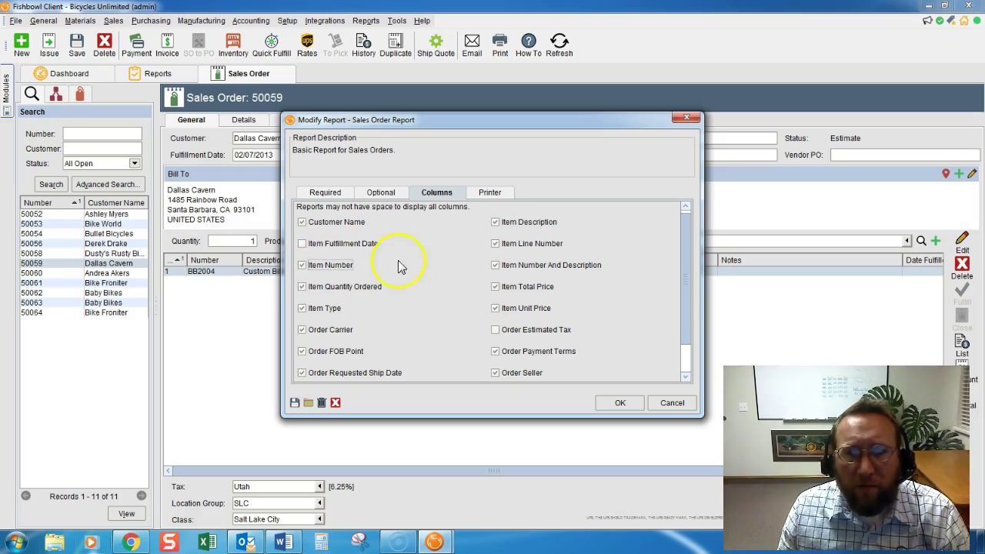
left_click(496, 265)
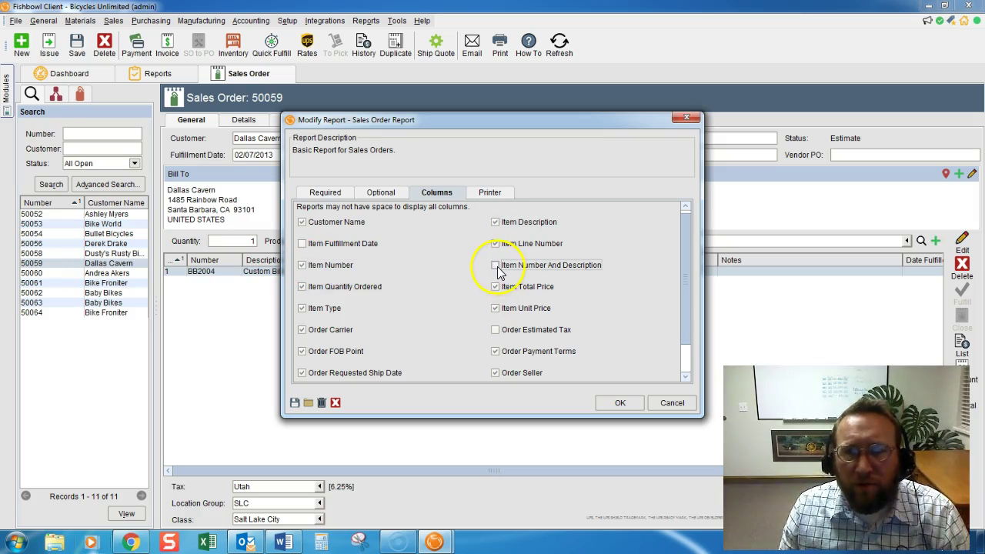
left_click(620, 402)
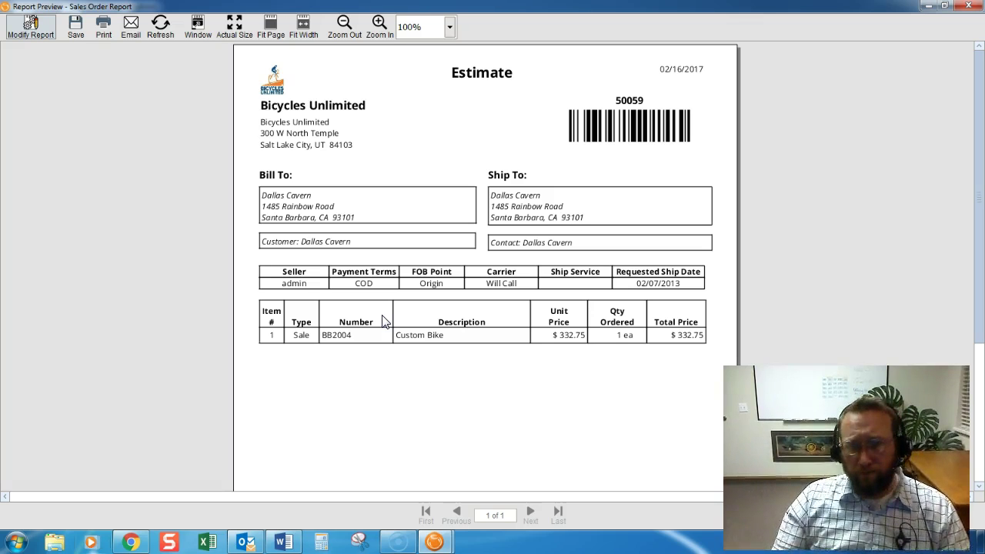
Step: Reopen the settings of the previewed Sales Order Report
left_click(32, 26)
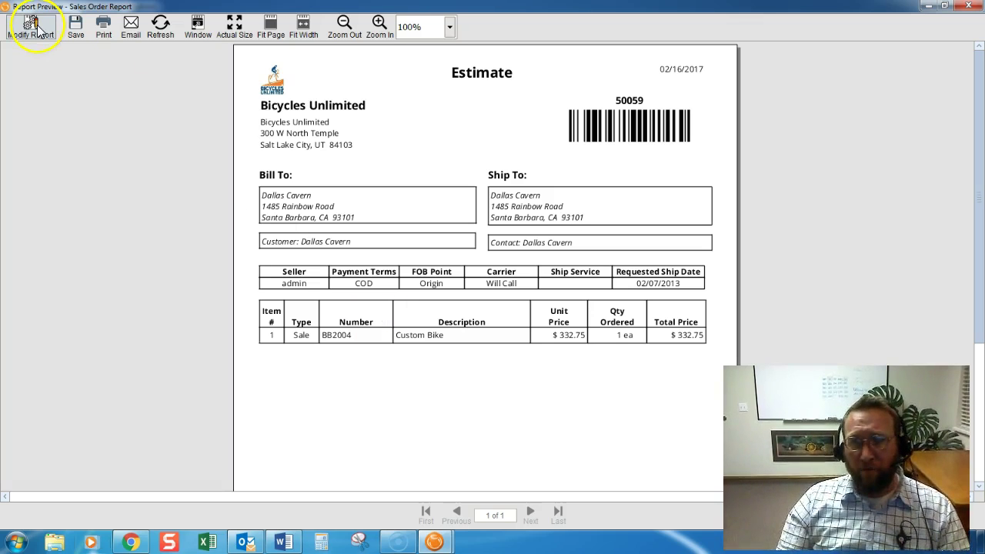